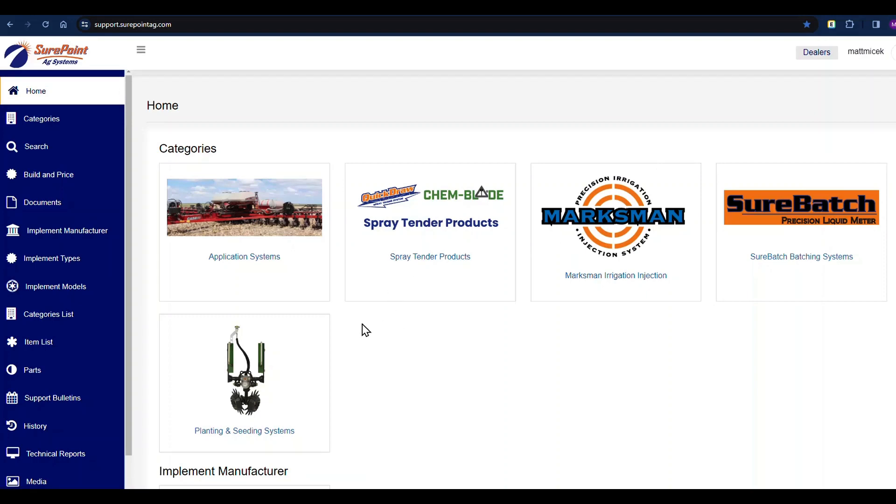
- Open the Sentinel Row Monitoring, Rate Control, and Row Control item under Liquid Application Systems' controller manuals and expand its Software Update files
{"action": "left_click", "coordinate": [240, 257]}
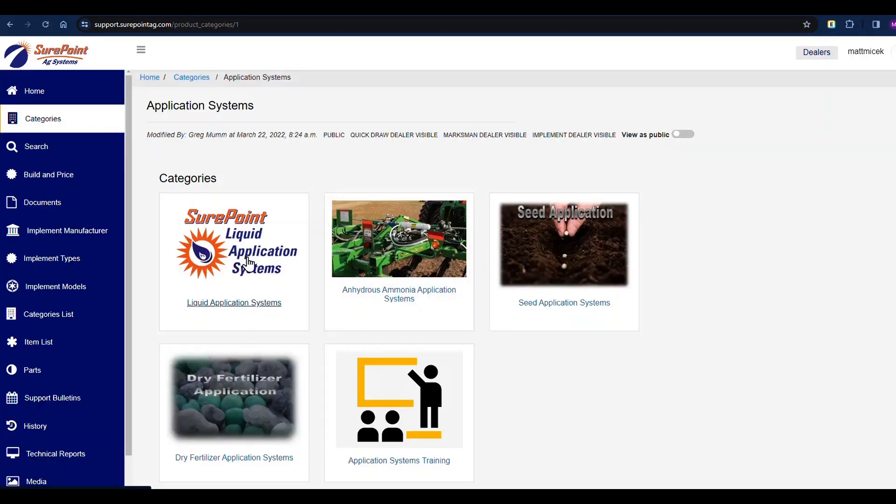
{"action": "left_click", "coordinate": [234, 304]}
{"action": "left_click", "coordinate": [186, 288]}
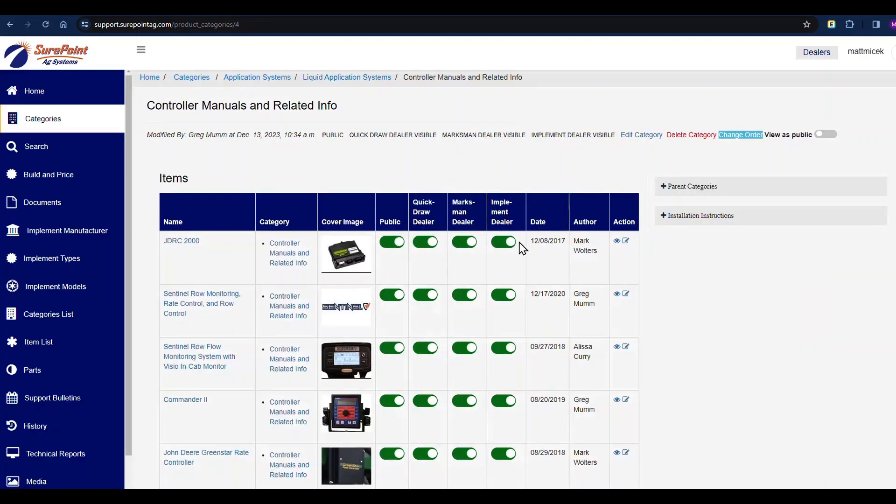
{"action": "left_click", "coordinate": [211, 310]}
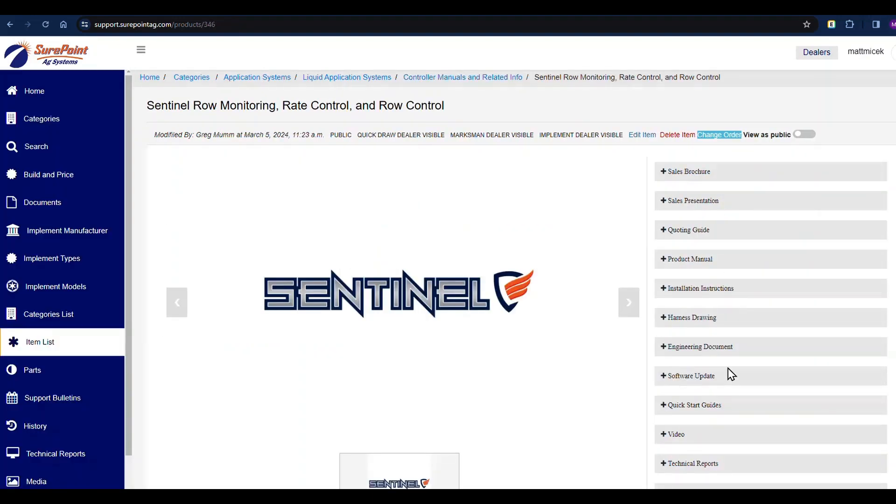
{"action": "scroll", "coordinate": [728, 369], "scroll_direction": "down", "scroll_amount": 2}
{"action": "left_click", "coordinate": [666, 279]}
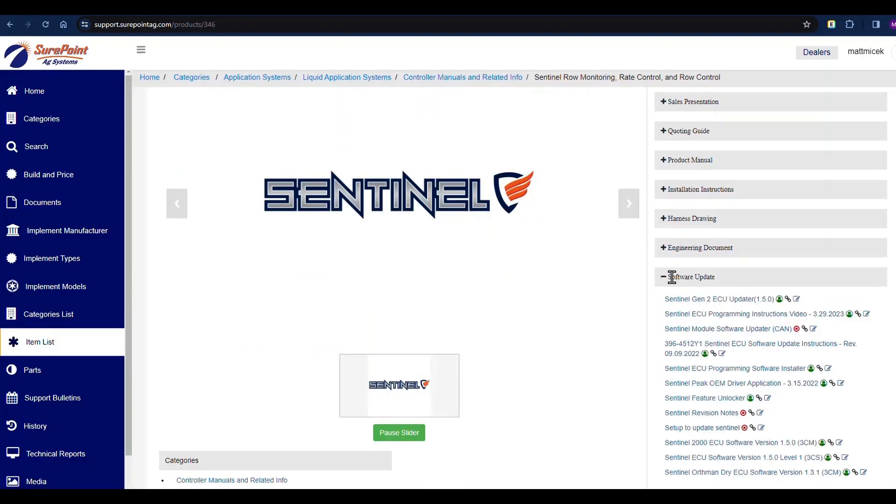
{"action": "scroll", "coordinate": [672, 279], "scroll_direction": "down", "scroll_amount": 2}
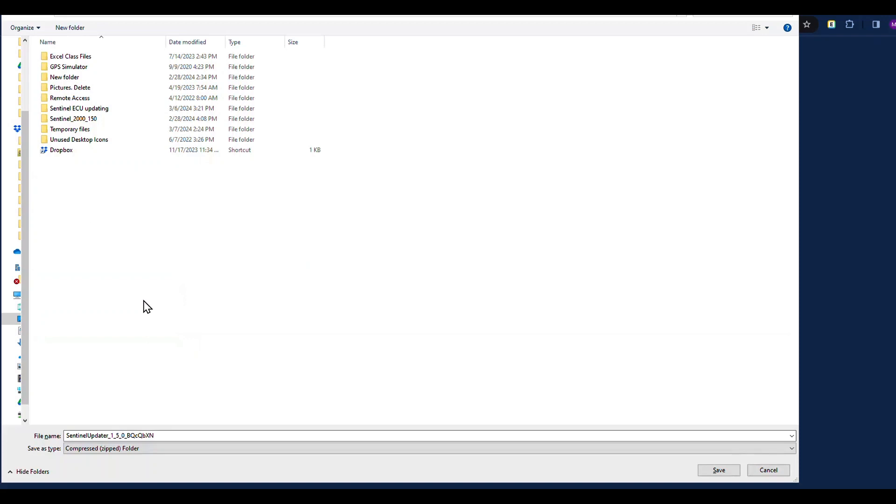
- Create a desktop folder named Sentinel ECU Programmer and save the SentinelUpdater_1_5_0_BQcQbXN zip file in it
{"action": "left_click", "coordinate": [70, 27]}
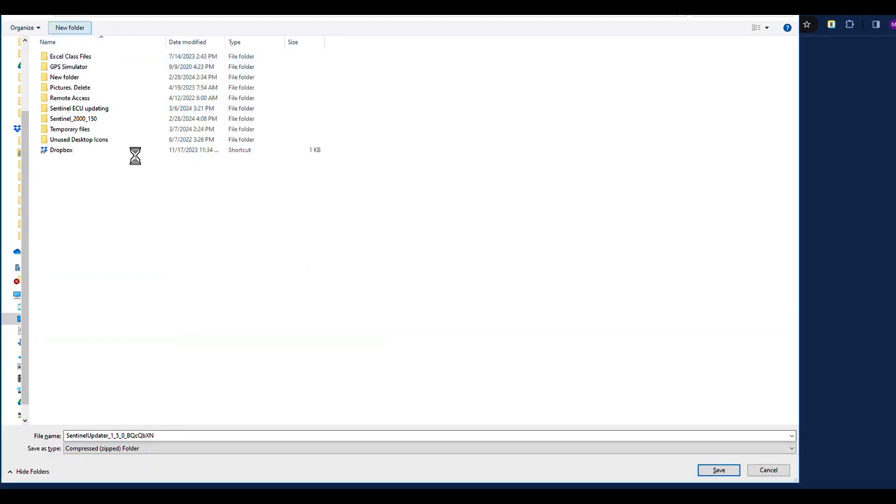
{"action": "type", "text": "Sentinel"}
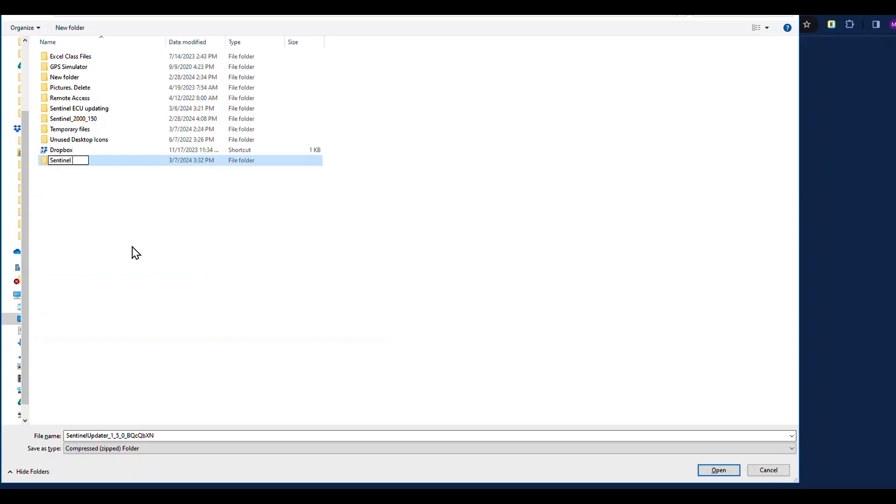
{"action": "type", "text": " ECU Programmer"}
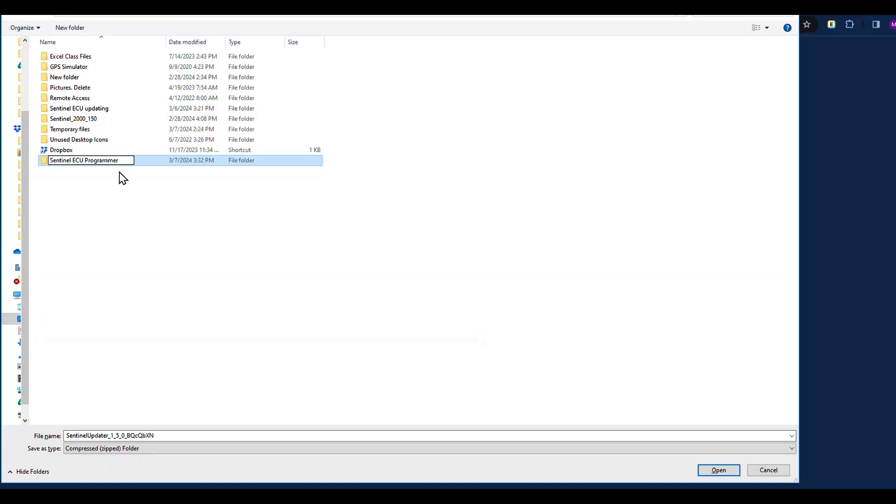
{"action": "key", "text": "Return"}
{"action": "key", "text": "Return"}
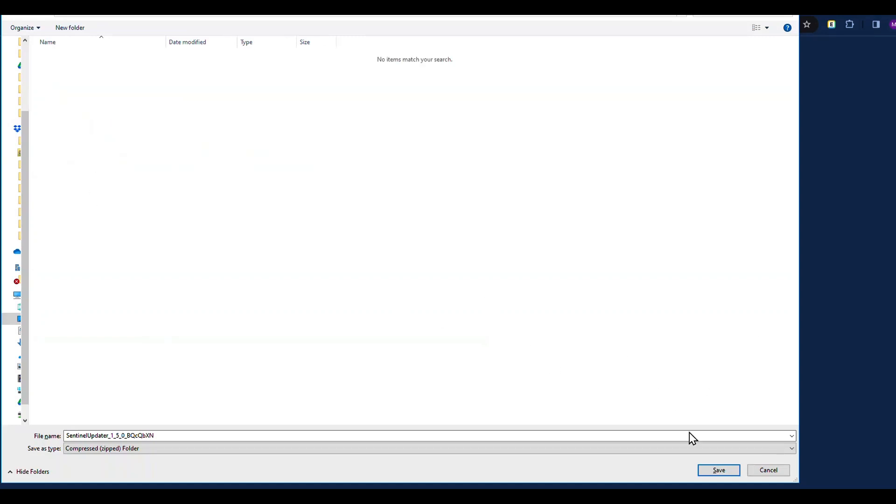
{"action": "left_click", "coordinate": [725, 471]}
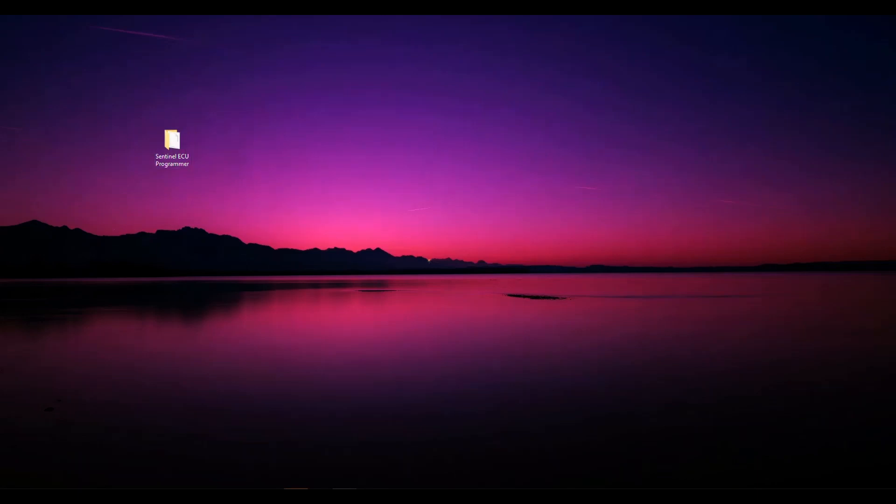
- Open the Sentinel ECU Programmer folder on the desktop and start extracting the SentinelUpdater_1_5_0_BQcQbXN zip file
{"action": "double_click", "coordinate": [172, 142]}
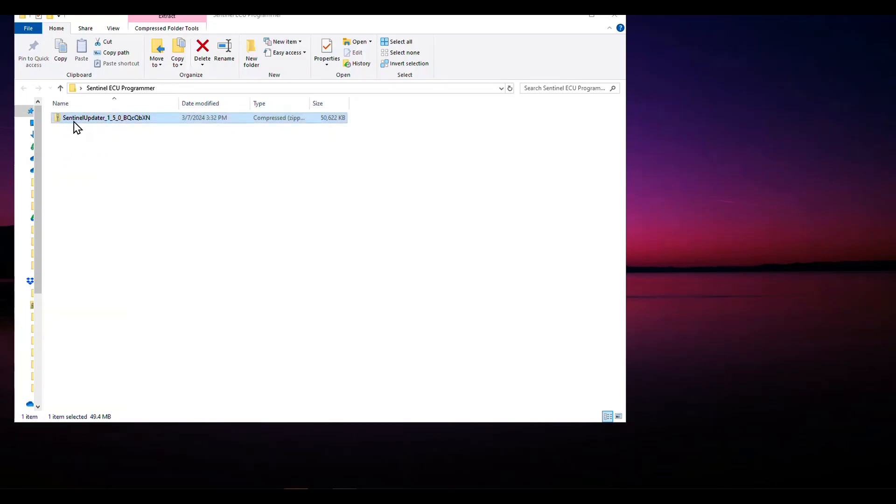
{"action": "double_click", "coordinate": [99, 123]}
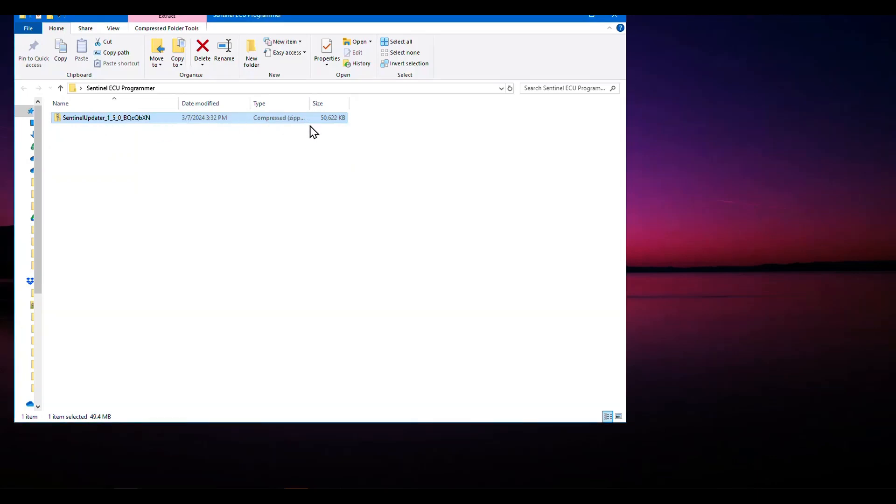
{"action": "left_click", "coordinate": [177, 29]}
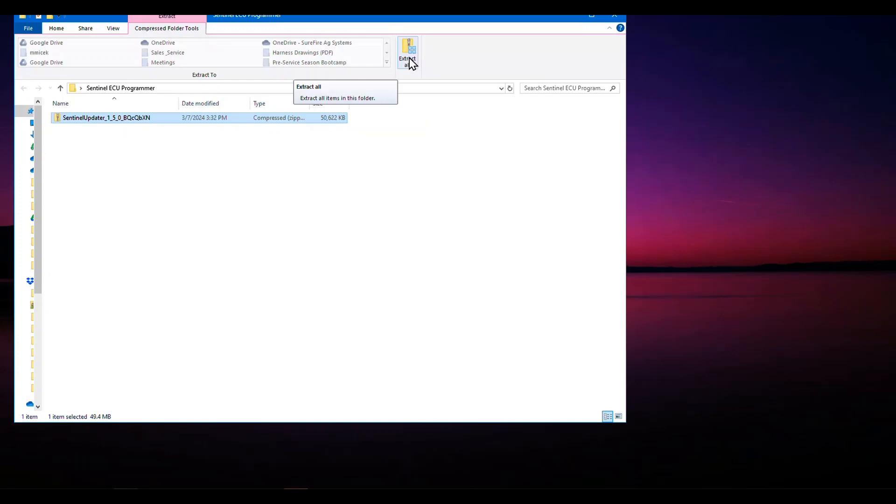
{"action": "left_click", "coordinate": [409, 61]}
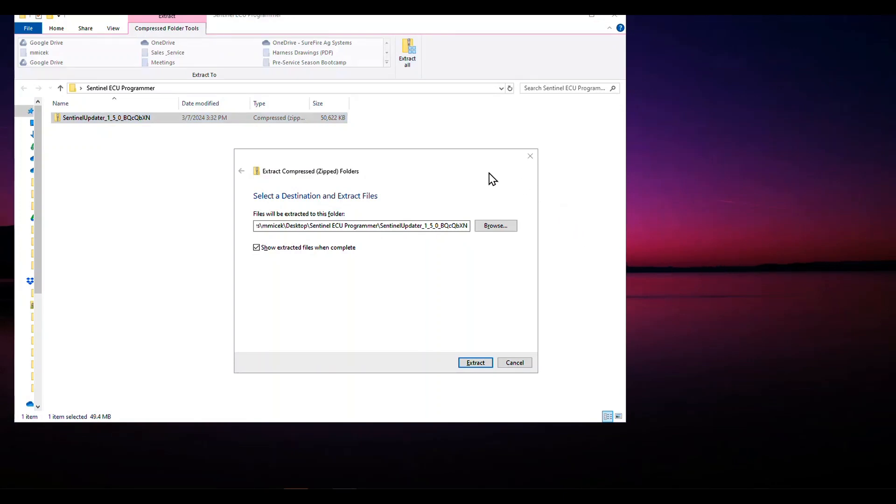
- Extract the zip contents into a new folder named Unzipped inside the desktop's Sentinel ECU Programmer folder
{"action": "left_click", "coordinate": [501, 225]}
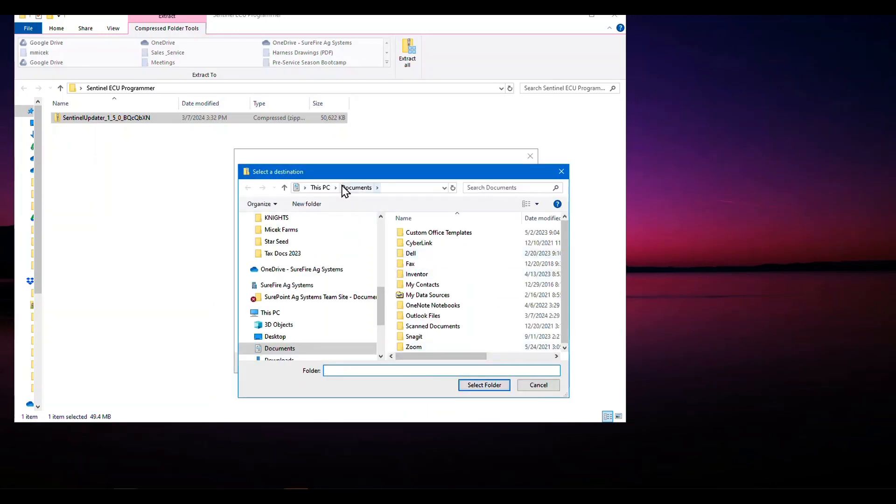
{"action": "scroll", "coordinate": [292, 248], "scroll_direction": "up", "scroll_amount": 2}
{"action": "scroll", "coordinate": [289, 248], "scroll_direction": "up", "scroll_amount": 10}
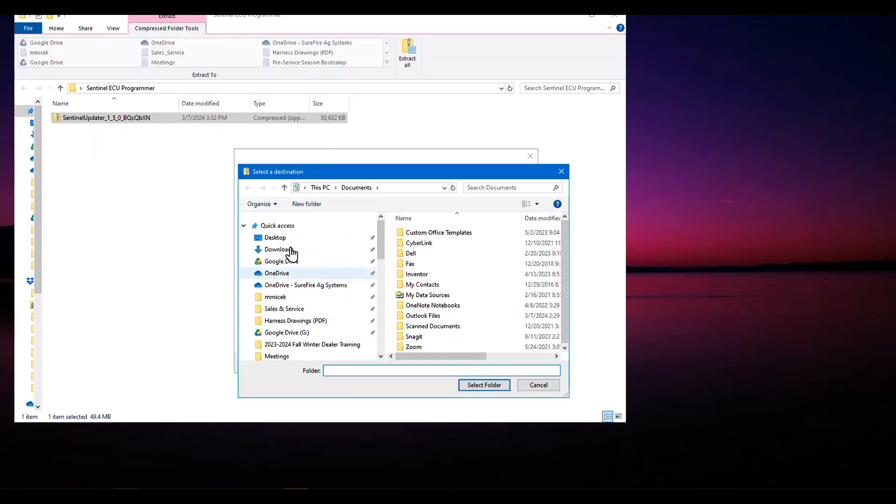
{"action": "left_click", "coordinate": [281, 240]}
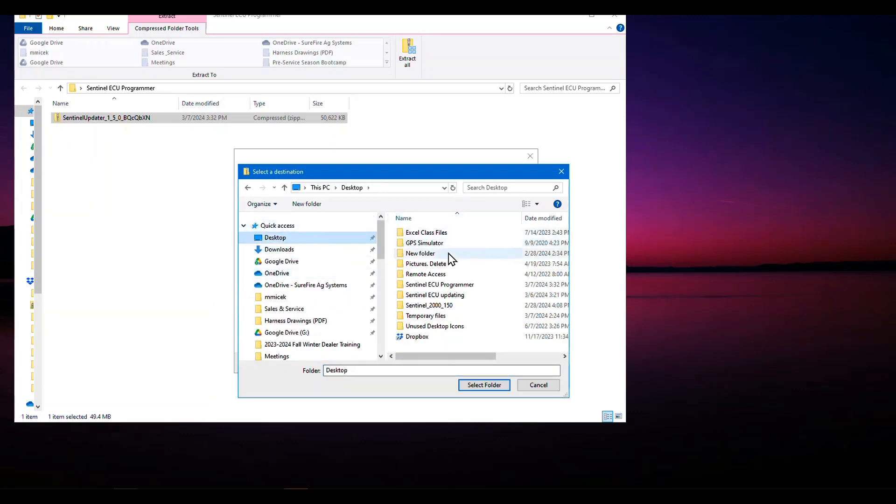
{"action": "double_click", "coordinate": [421, 286]}
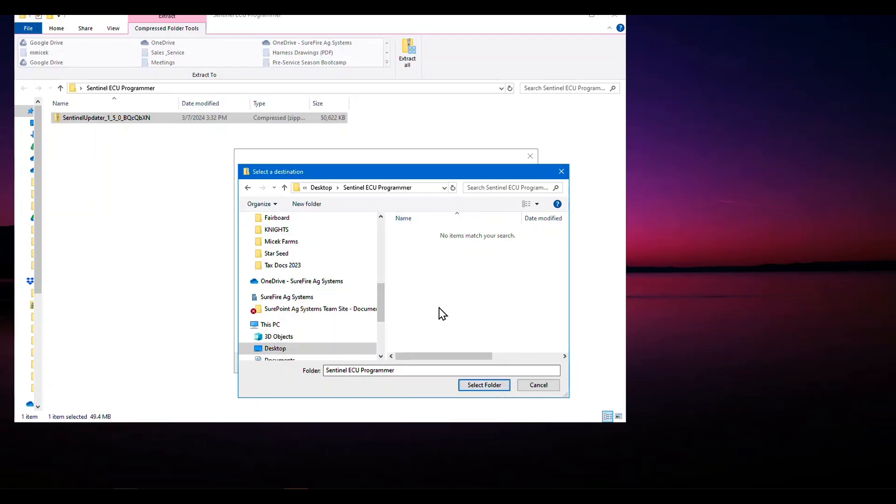
{"action": "left_click", "coordinate": [307, 205]}
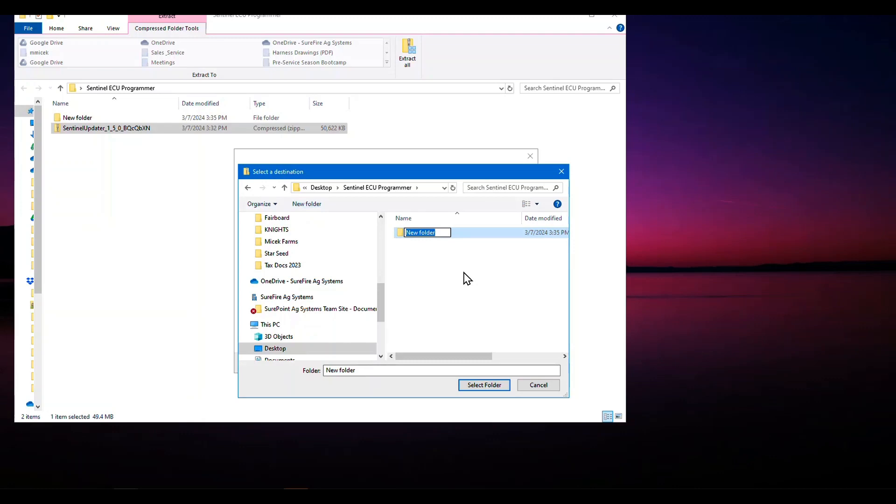
{"action": "type", "text": "Unzipped"}
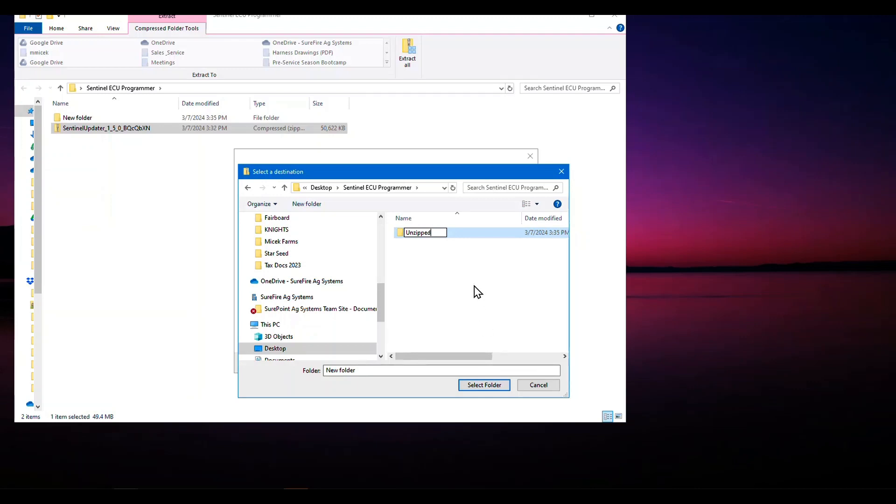
{"action": "key", "text": "Return"}
{"action": "left_click", "coordinate": [441, 238]}
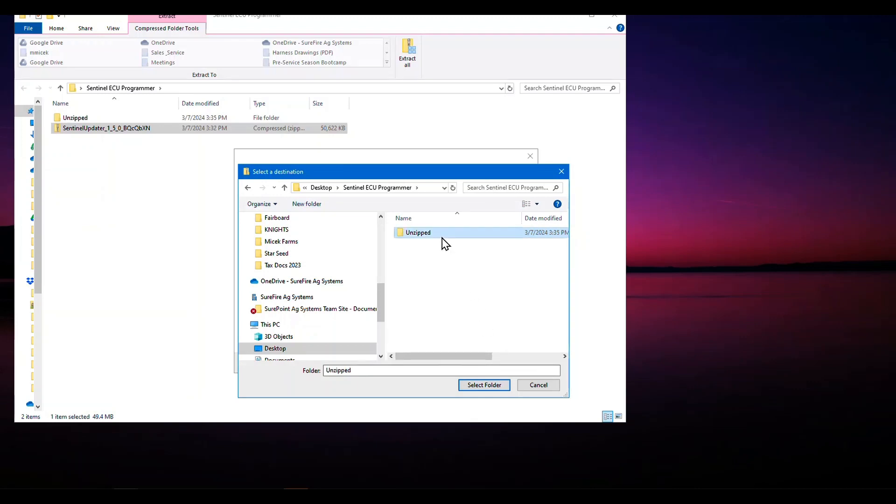
{"action": "left_click", "coordinate": [490, 386]}
{"action": "left_click", "coordinate": [485, 363]}
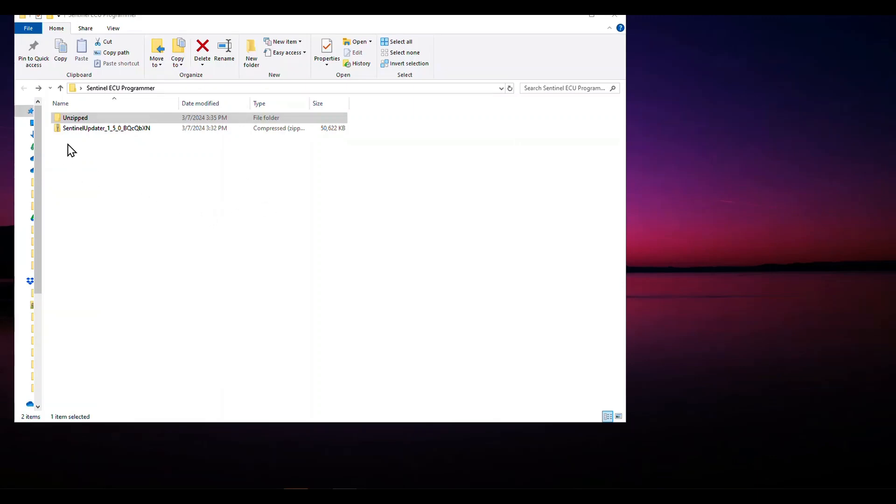
- Open the SentinelUpdater_1_5_0 folder inside the Unzipped folder
{"action": "left_click", "coordinate": [58, 119]}
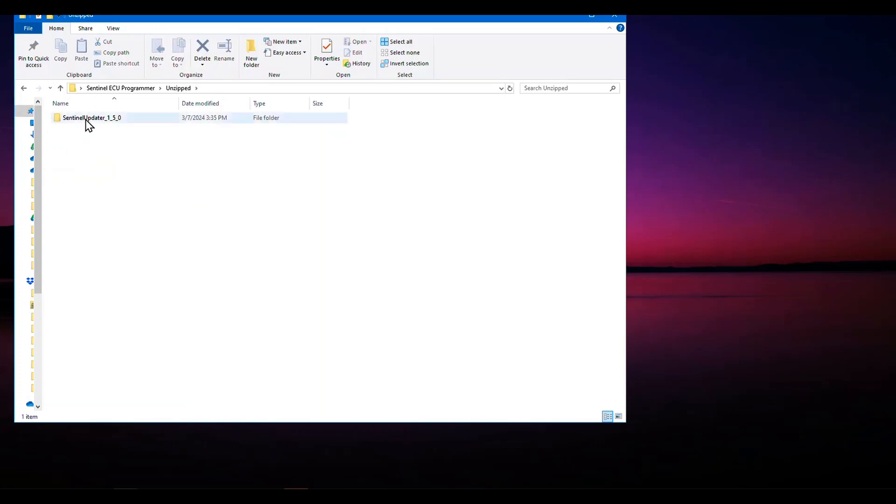
{"action": "left_click", "coordinate": [60, 119]}
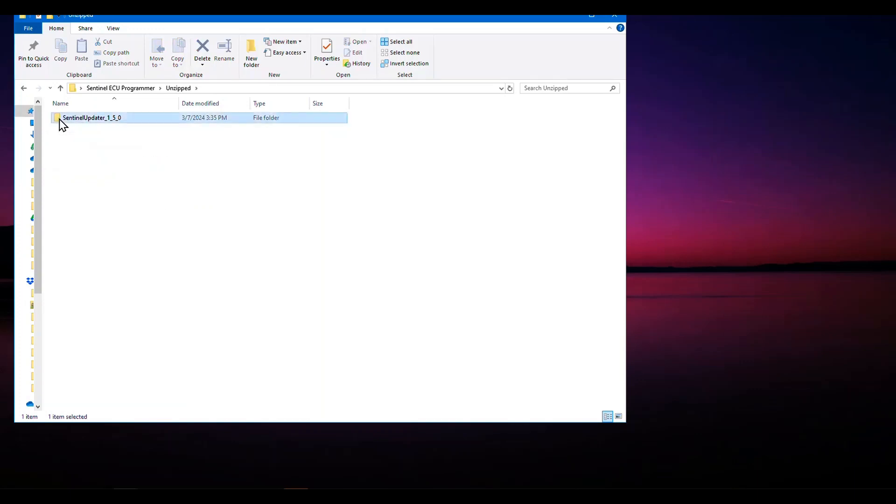
{"action": "double_click", "coordinate": [59, 119]}
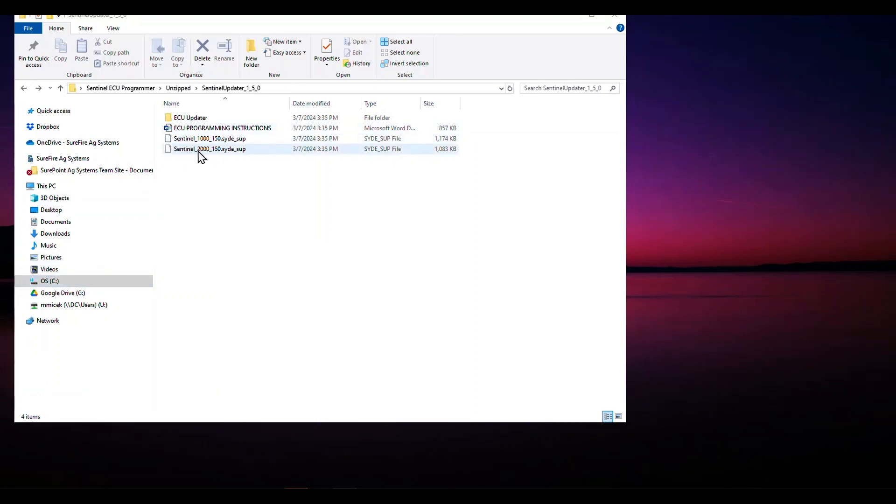
- Move the Sentinel_2000_150.syde_sup file to the root of the OS (C:) drive and check it there
{"action": "left_click", "coordinate": [170, 149]}
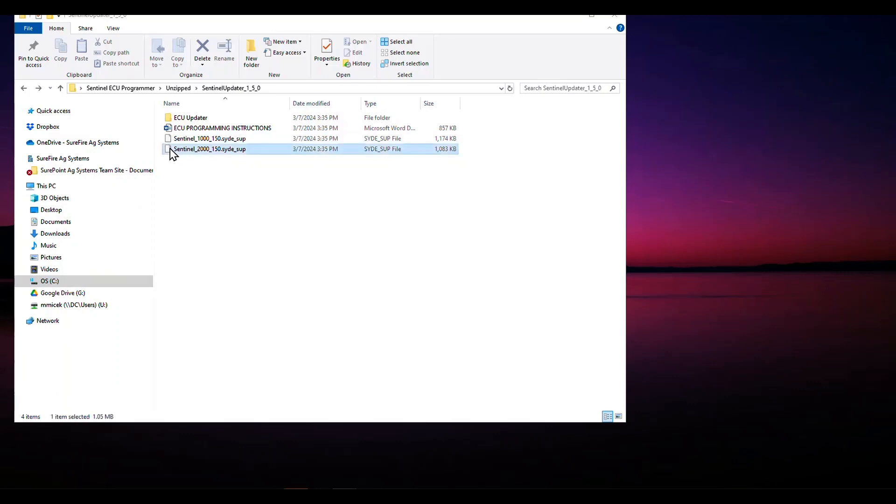
{"action": "left_click", "coordinate": [45, 283]}
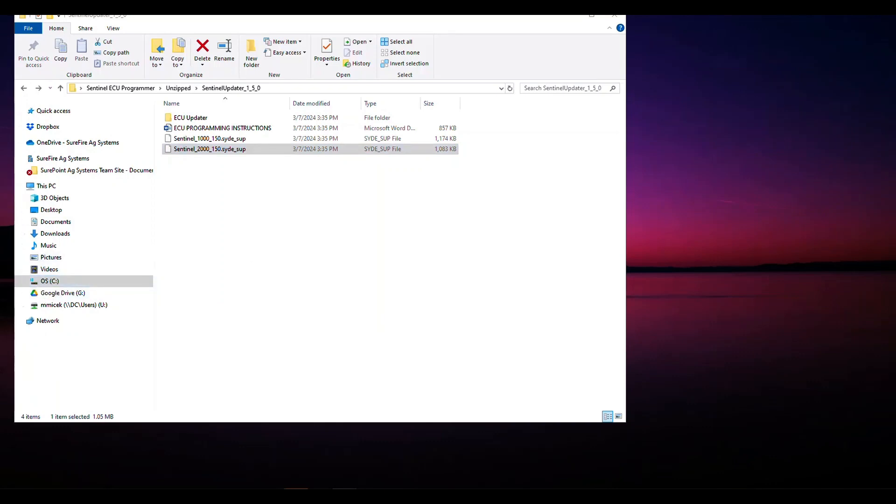
{"action": "key", "text": "Delete"}
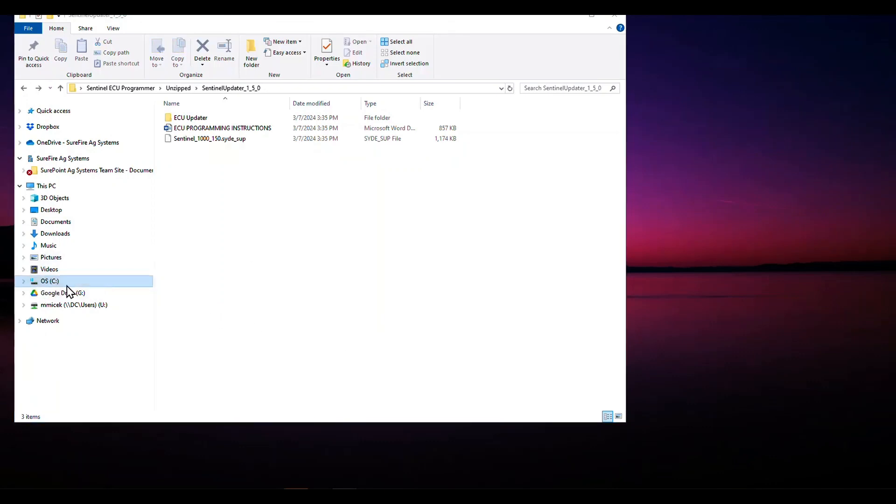
{"action": "left_click", "coordinate": [44, 281]}
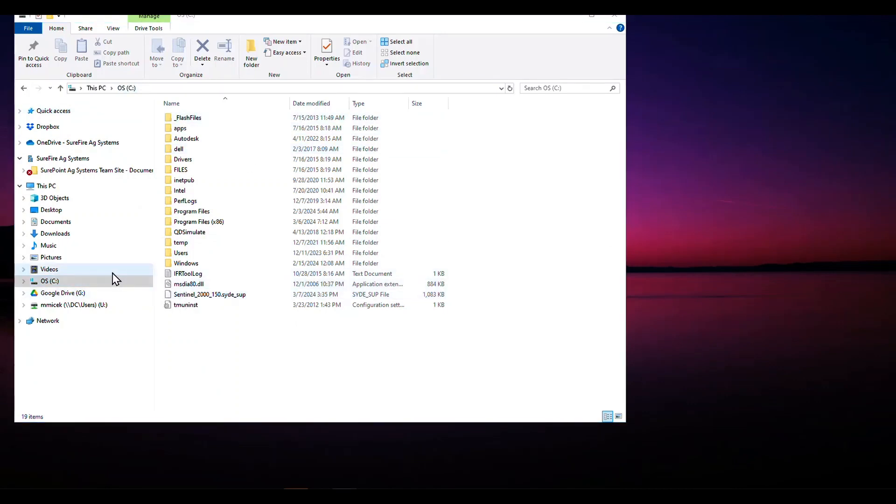
- Return to the SentinelUpdater_1_5_0 folder and launch the ECU Updater application from its ECU Updater folder, allowing it past Windows SmartScreen
{"action": "left_click", "coordinate": [24, 88]}
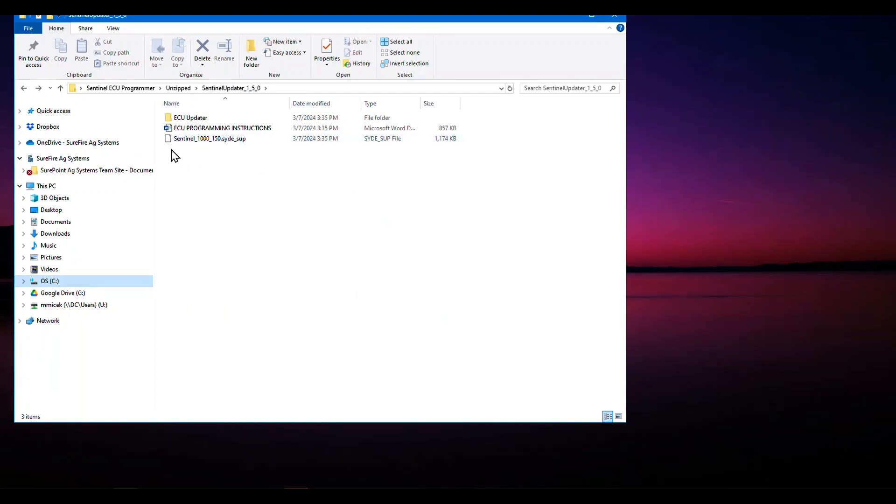
{"action": "left_click", "coordinate": [169, 120]}
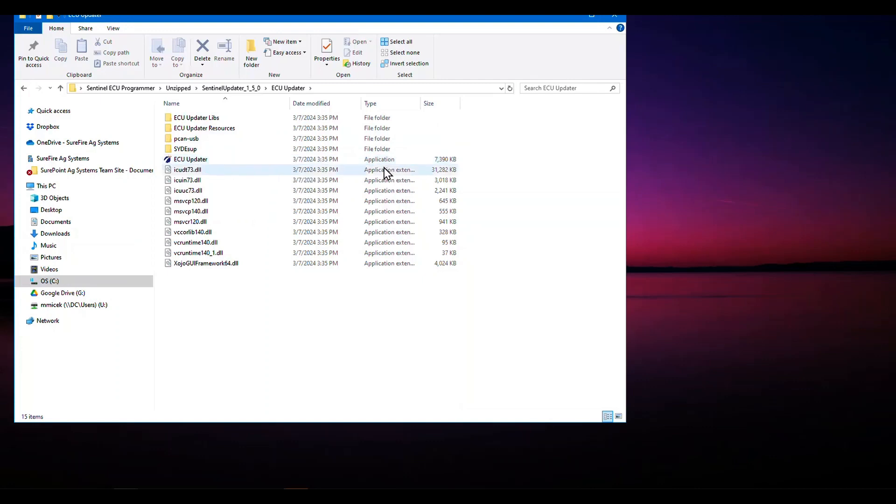
{"action": "double_click", "coordinate": [176, 160]}
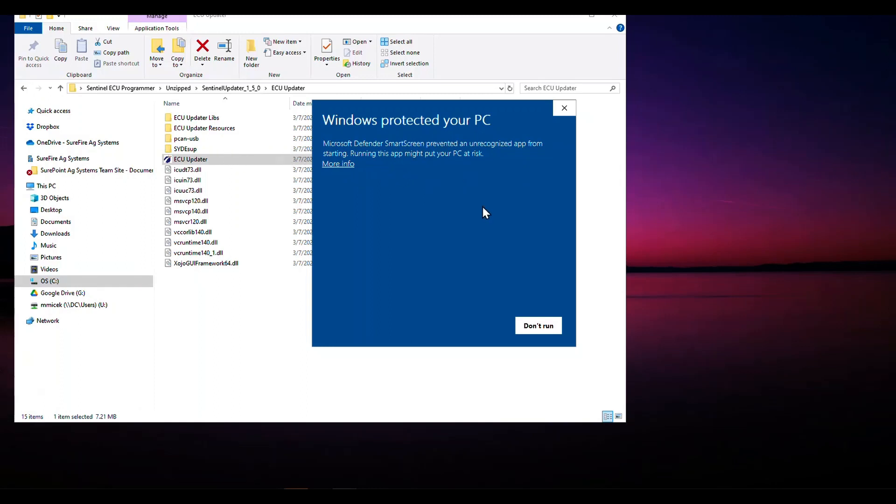
{"action": "left_click", "coordinate": [341, 164]}
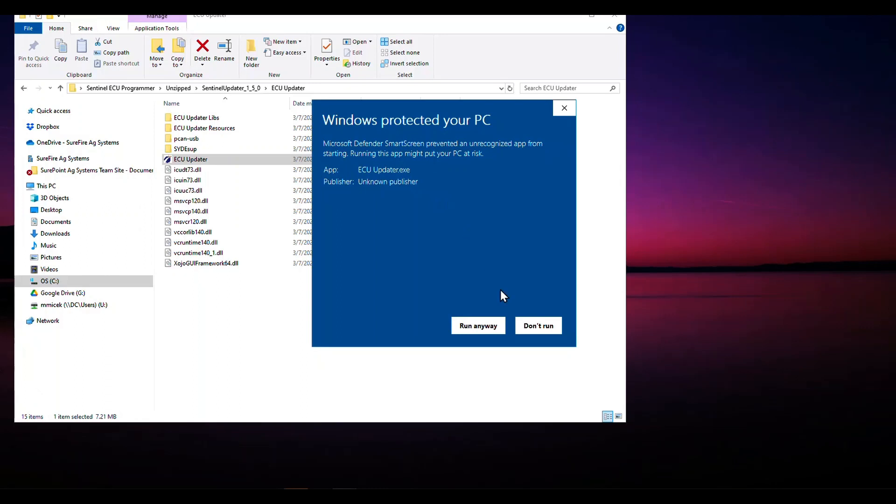
{"action": "left_click", "coordinate": [479, 330]}
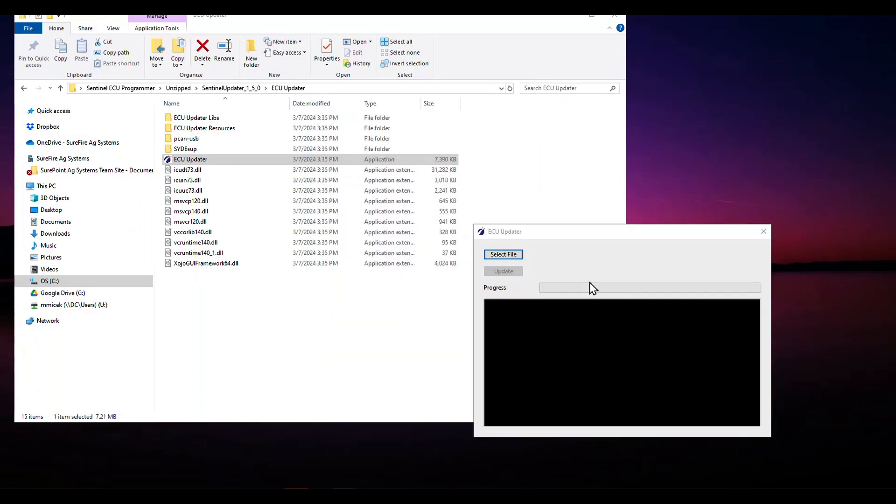
{"action": "left_click", "coordinate": [583, 234]}
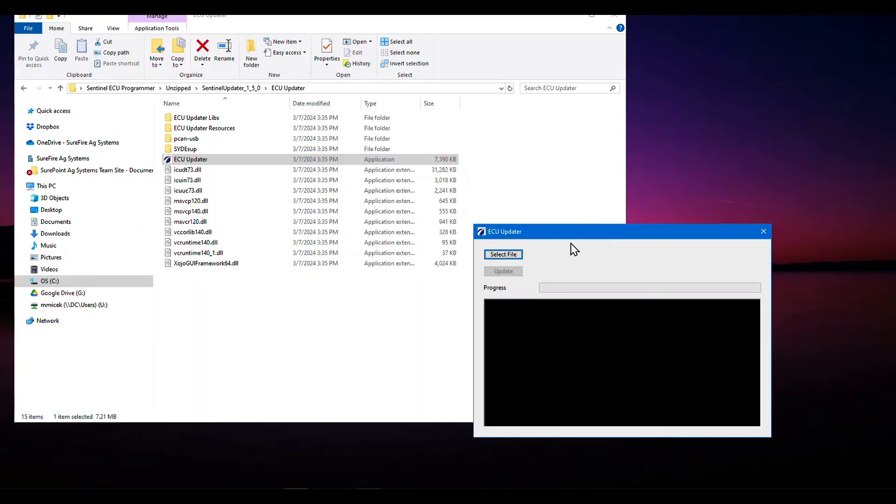
- Load Sentinel_2000_150.syde_sup from the root of the OS (C:) drive as the update file in ECU Updater
{"action": "left_click", "coordinate": [508, 254]}
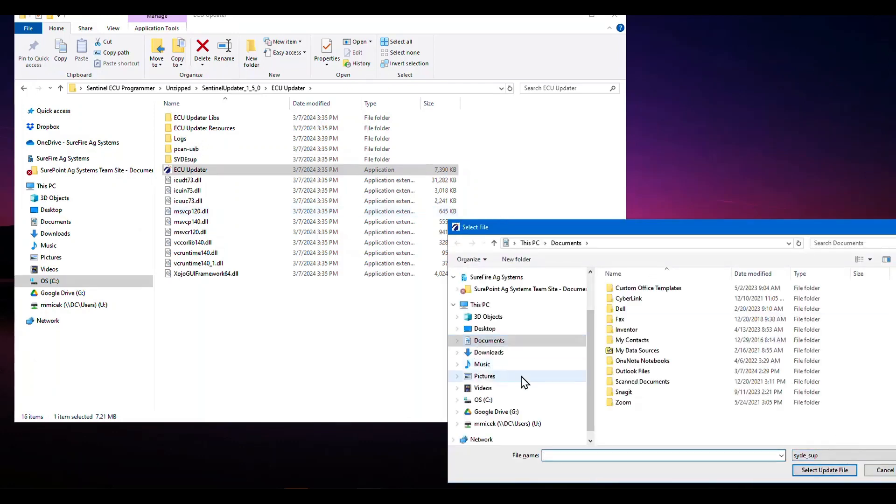
{"action": "scroll", "coordinate": [492, 366], "scroll_direction": "down", "scroll_amount": 1}
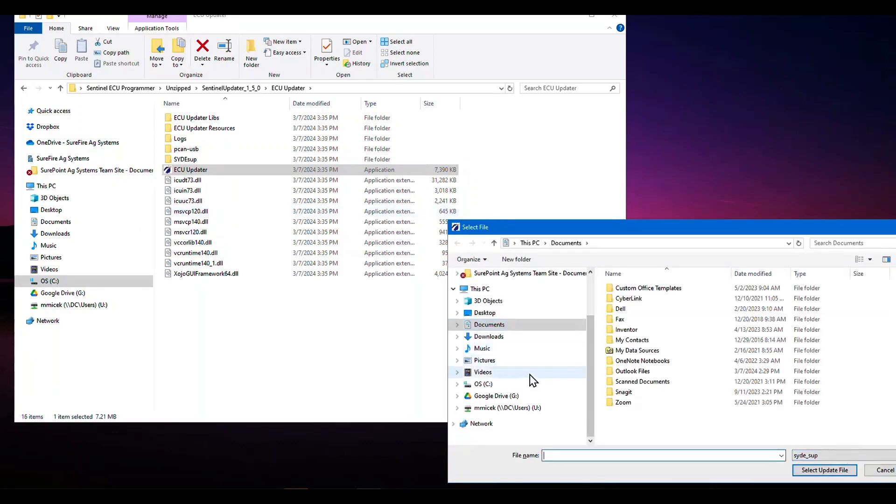
{"action": "left_click", "coordinate": [485, 384]}
{"action": "scroll", "coordinate": [667, 377], "scroll_direction": "down", "scroll_amount": 1}
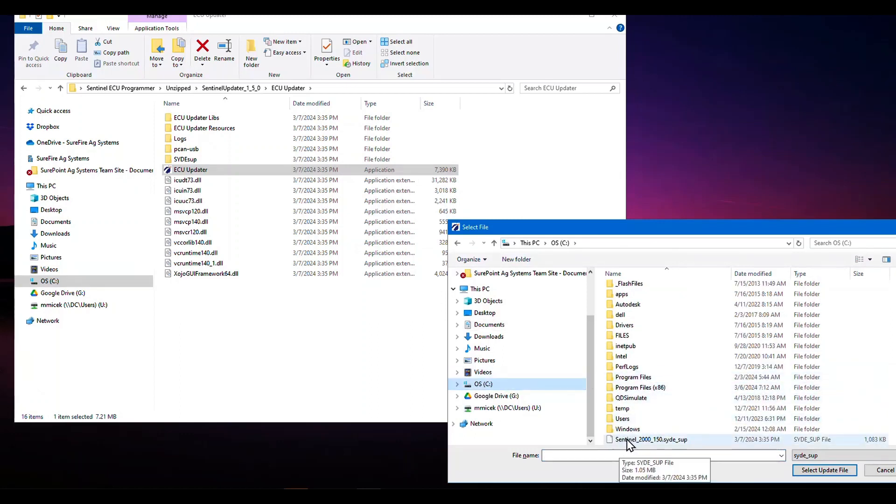
{"action": "left_click", "coordinate": [613, 439]}
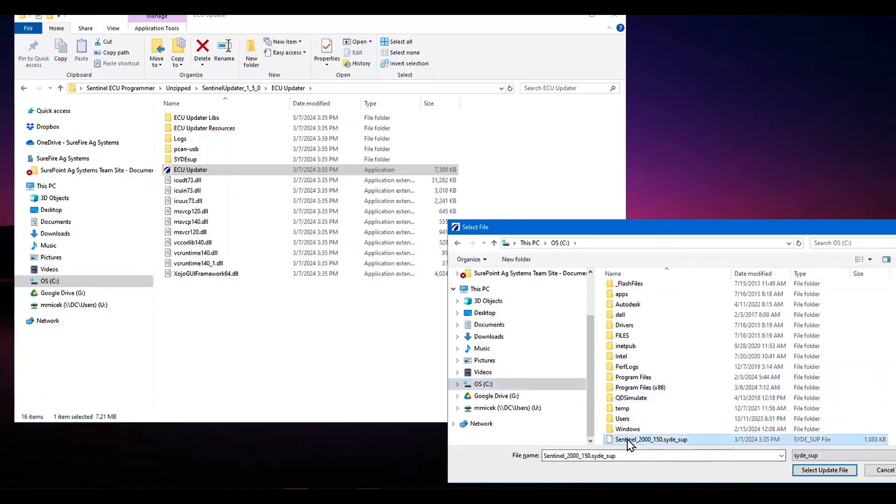
{"action": "left_click", "coordinate": [824, 470]}
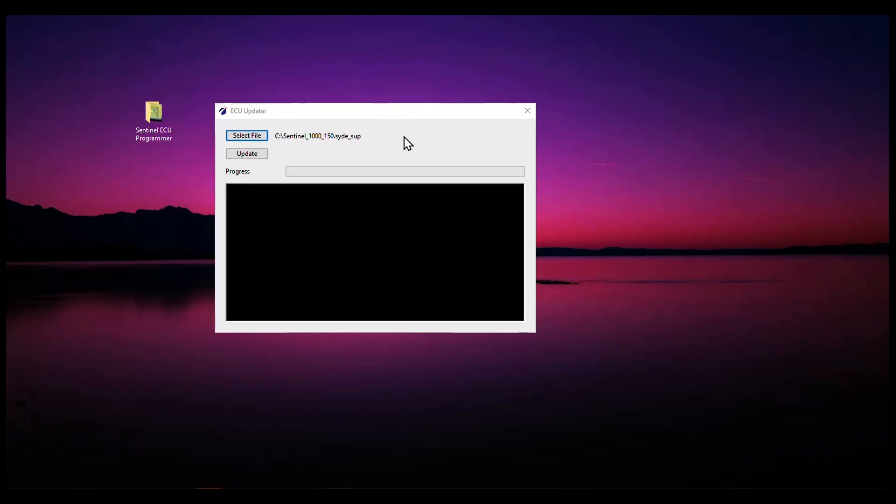
- Start the ECU update using the selected C:\Sentinel_1000_150.syde_sup file
{"action": "left_click", "coordinate": [314, 137]}
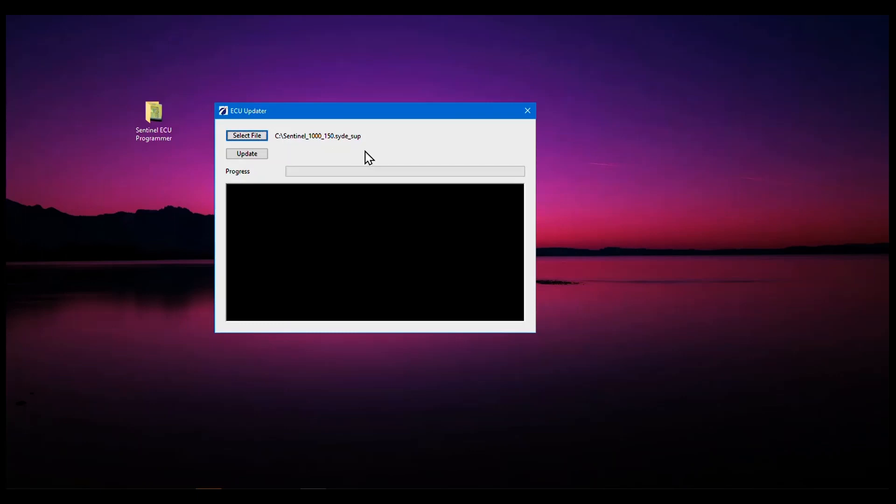
{"action": "left_click", "coordinate": [256, 155]}
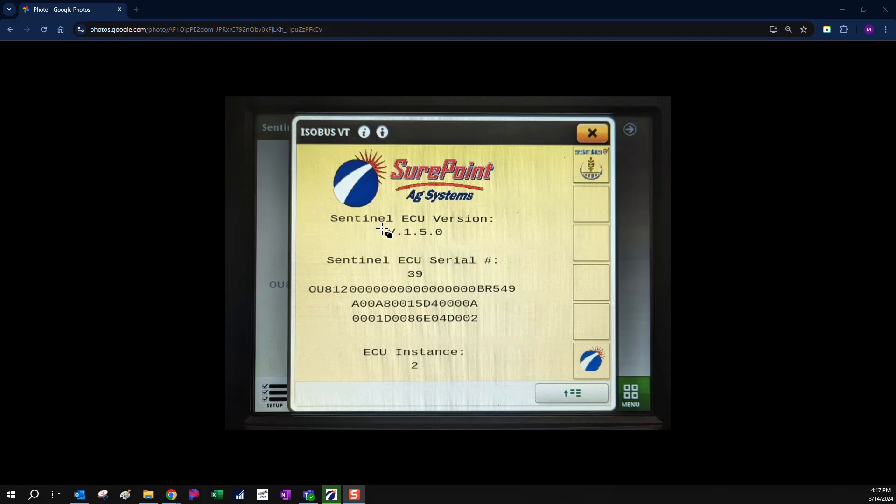
{"action": "left_click_drag", "start_coordinate": [378, 221], "coordinate": [459, 242]}
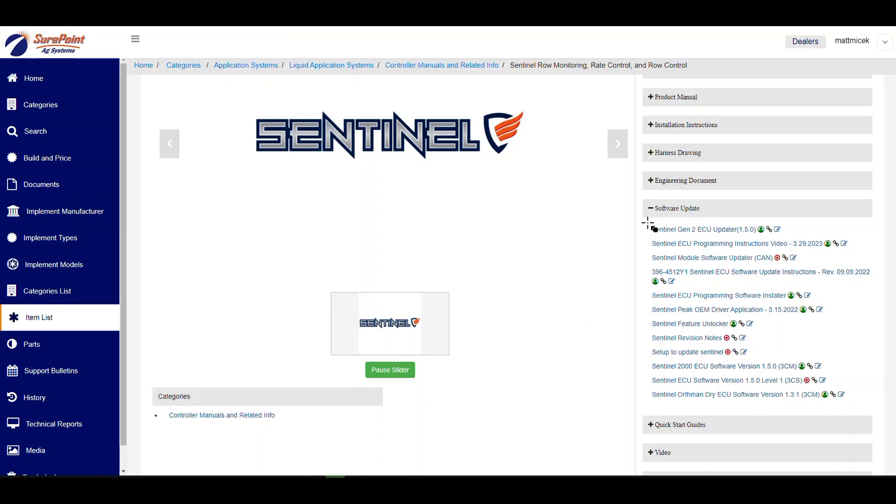
{"action": "left_click_drag", "start_coordinate": [648, 221], "coordinate": [799, 238]}
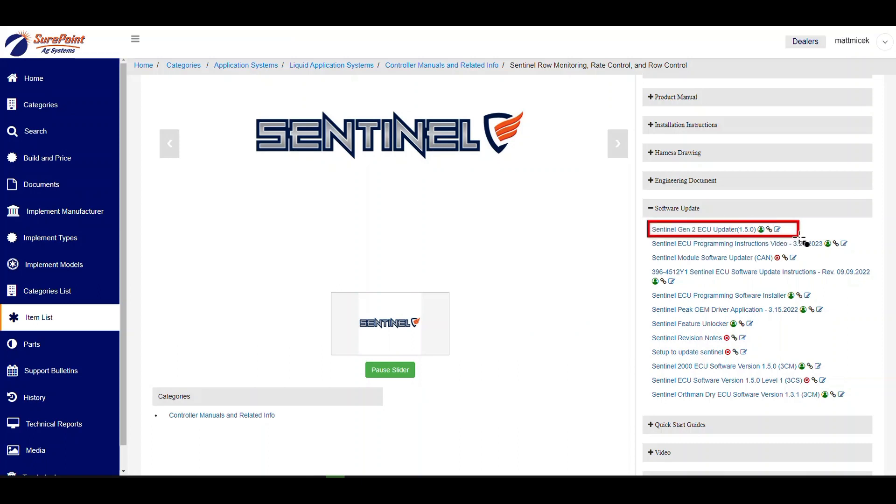